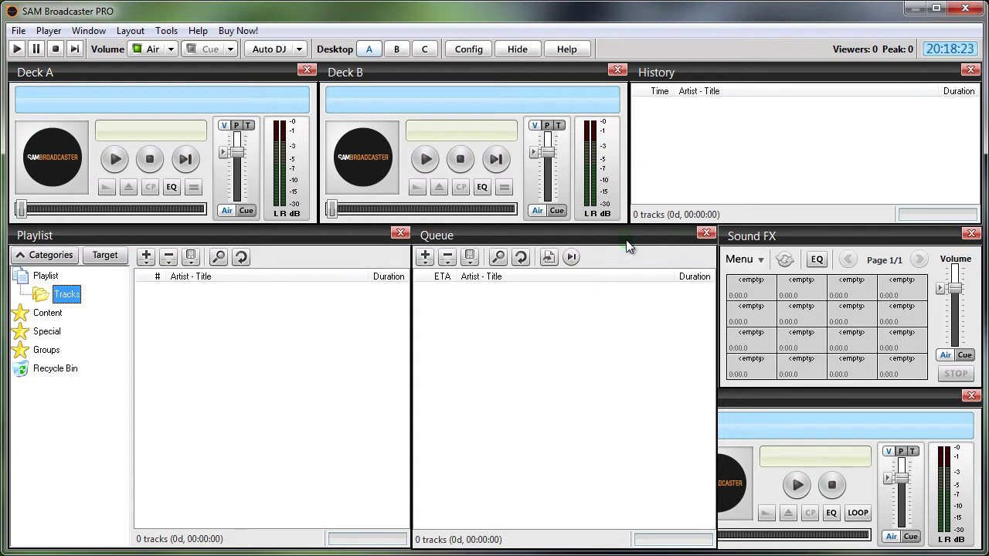
- Add the Abe_Vigoda_Crush album folder to the Tracks playlist, giving 10 tracks totalling 00:40:35
{"action": "left_click", "coordinate": [47, 297]}
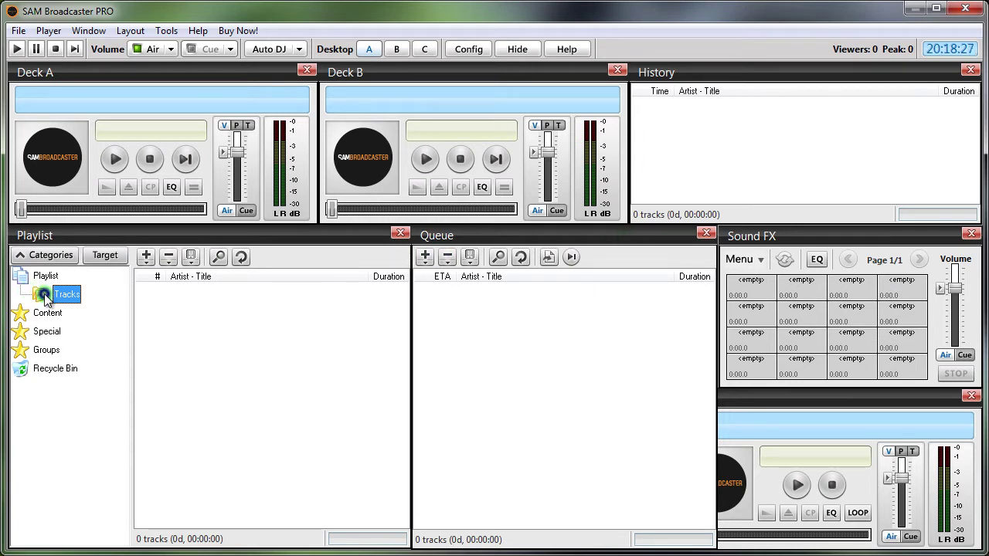
{"action": "left_click", "coordinate": [146, 256]}
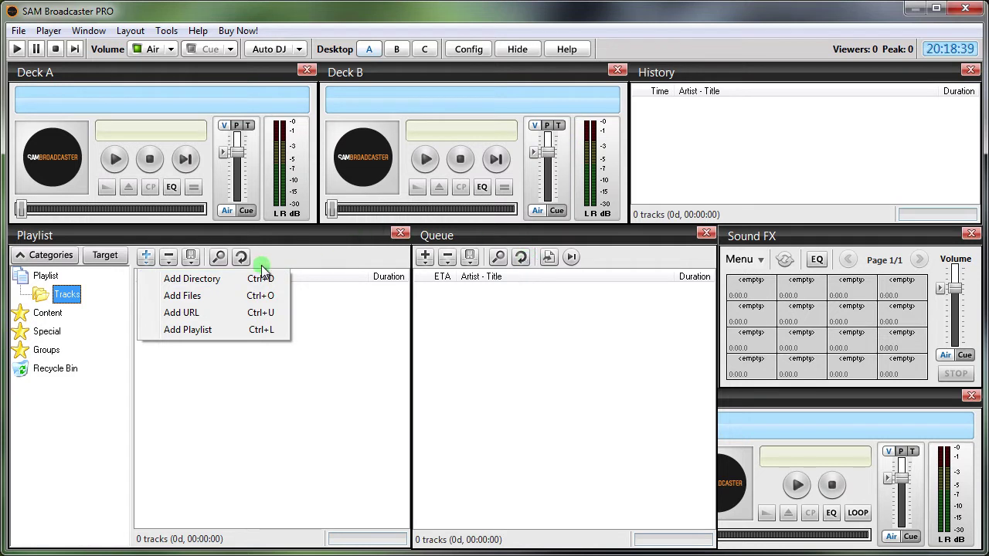
{"action": "left_click", "coordinate": [193, 279]}
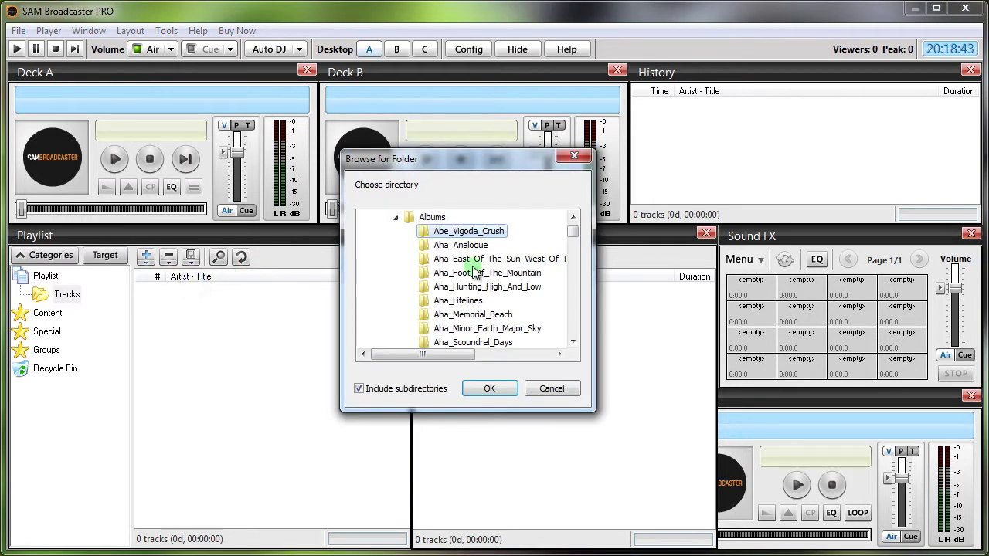
{"action": "left_click", "coordinate": [489, 388]}
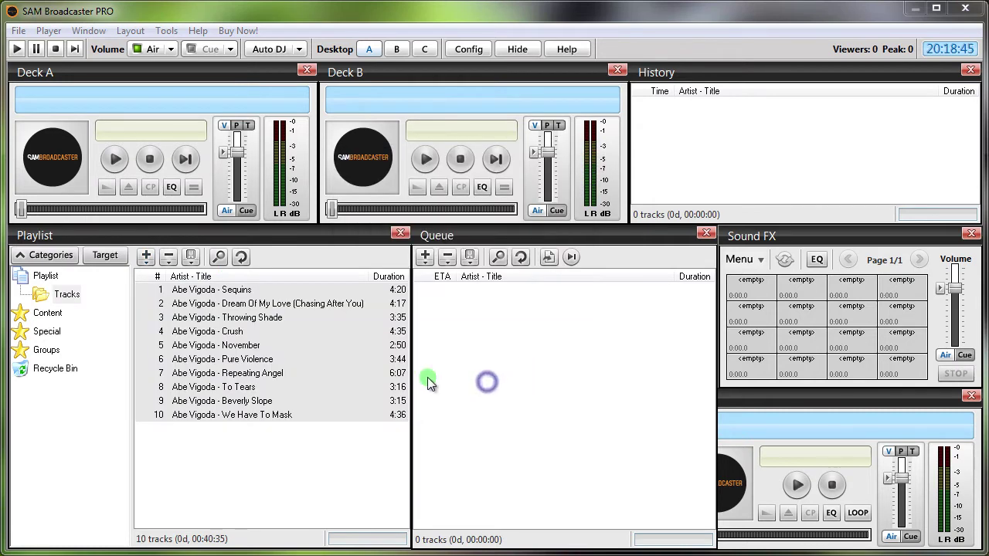
{"action": "left_click", "coordinate": [224, 415]}
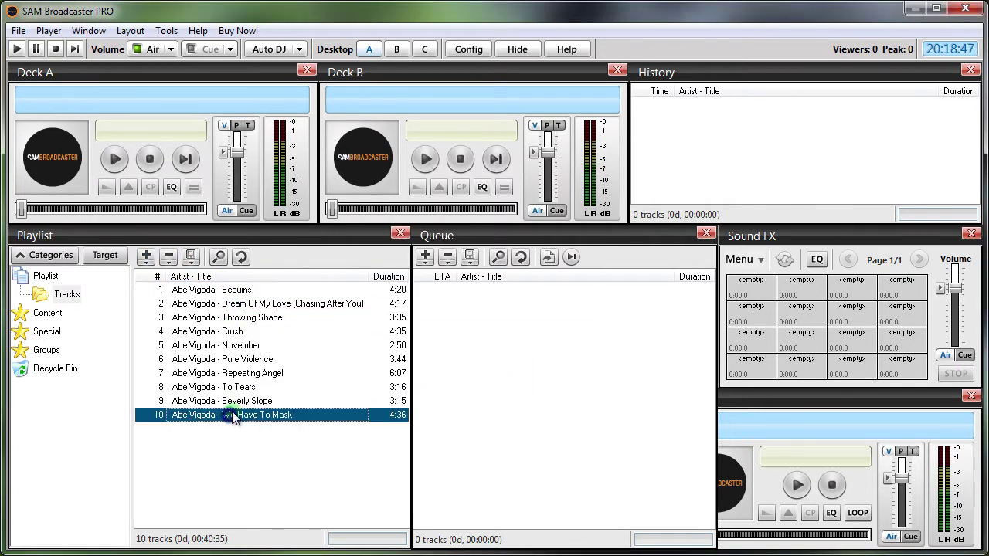
{"action": "left_click", "coordinate": [219, 290]}
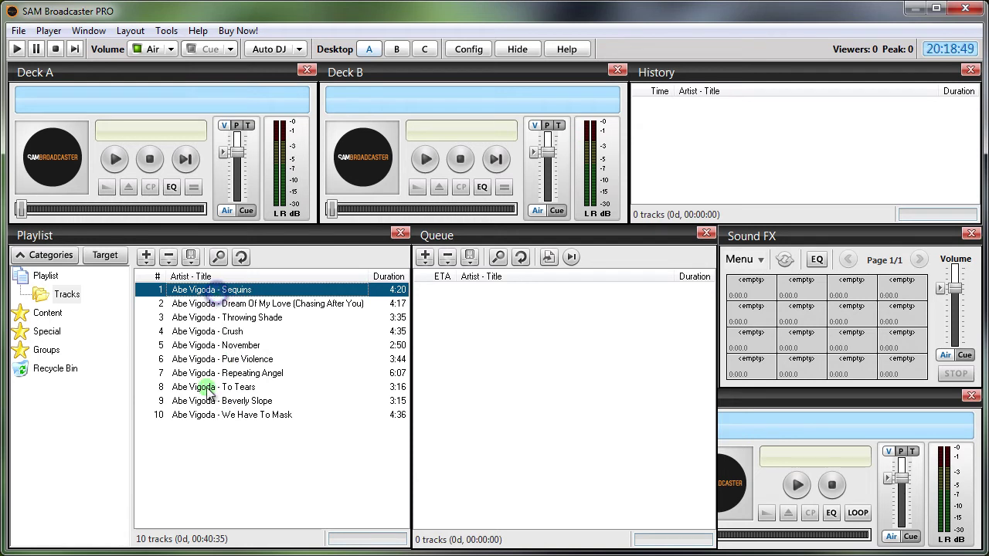
{"action": "left_click", "coordinate": [206, 418]}
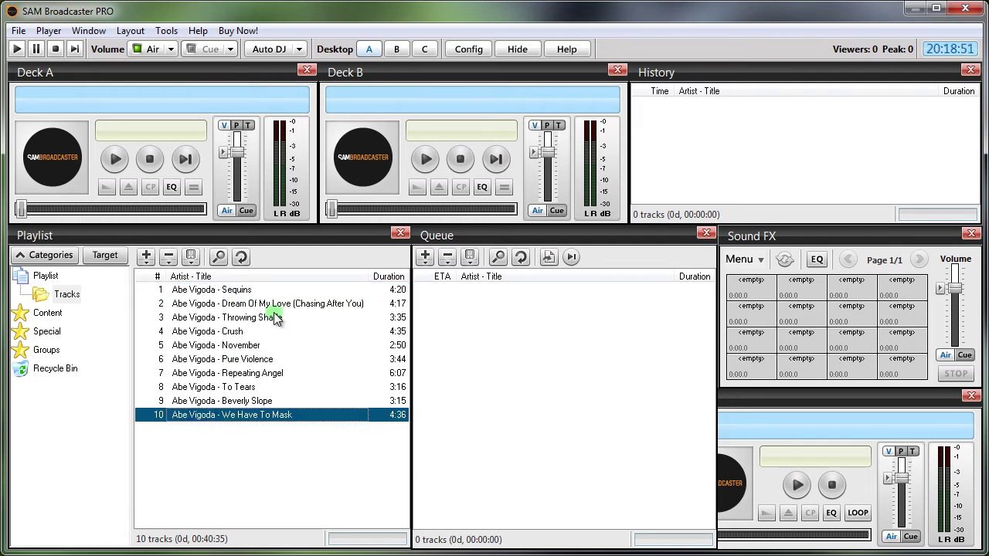
{"action": "left_click", "coordinate": [228, 290]}
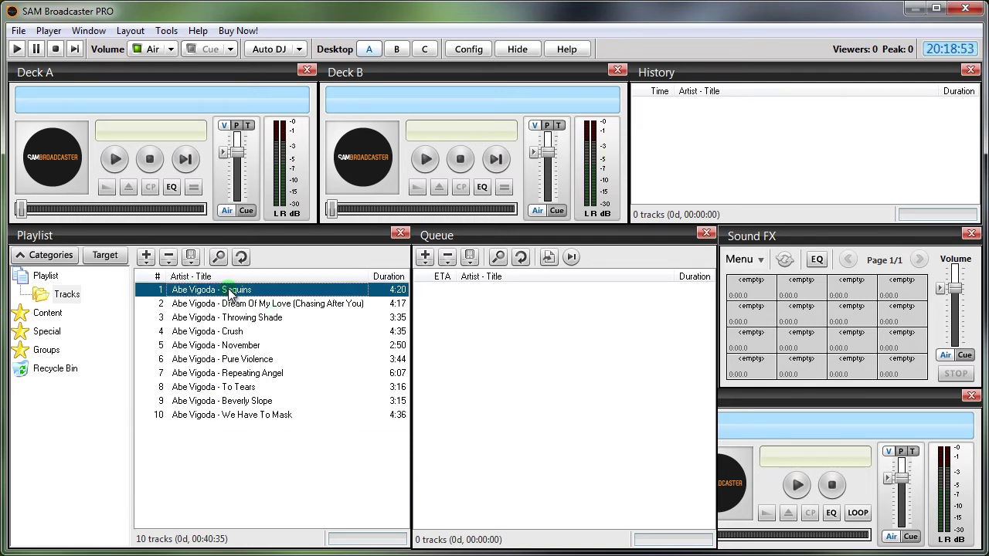
{"action": "left_click", "coordinate": [220, 417]}
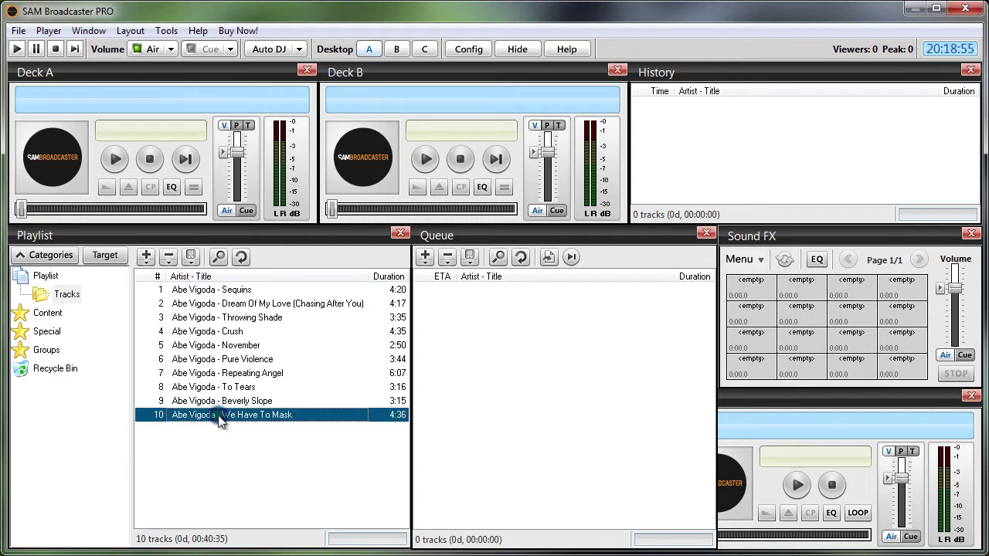
{"action": "left_click", "coordinate": [221, 289]}
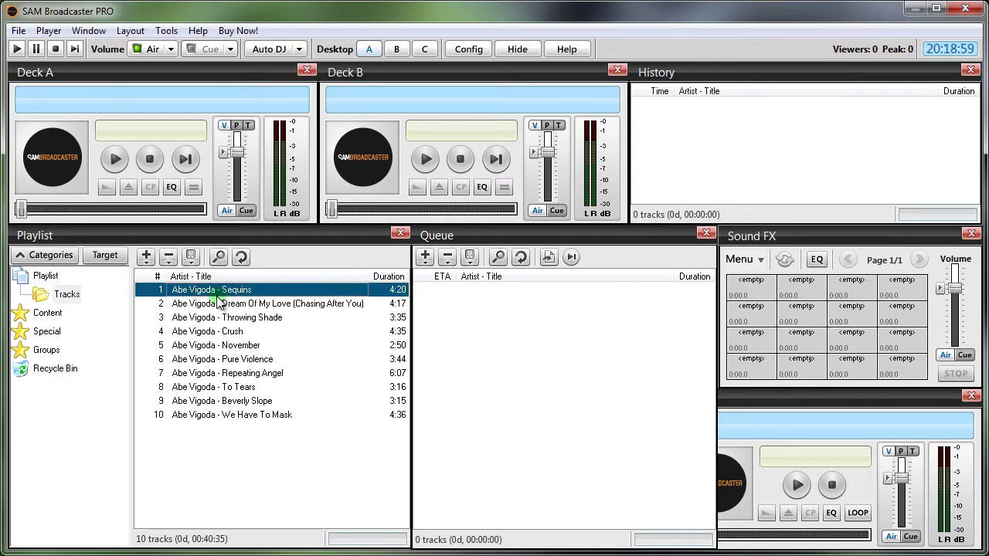
{"action": "left_click", "coordinate": [223, 359]}
{"action": "left_click", "coordinate": [220, 416], "text": "shift"}
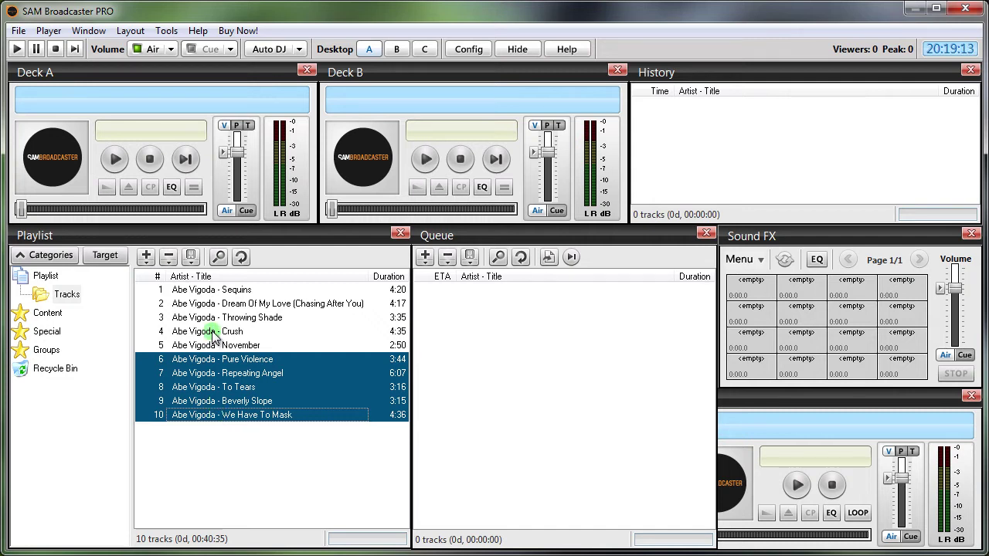
{"action": "left_click", "coordinate": [223, 293]}
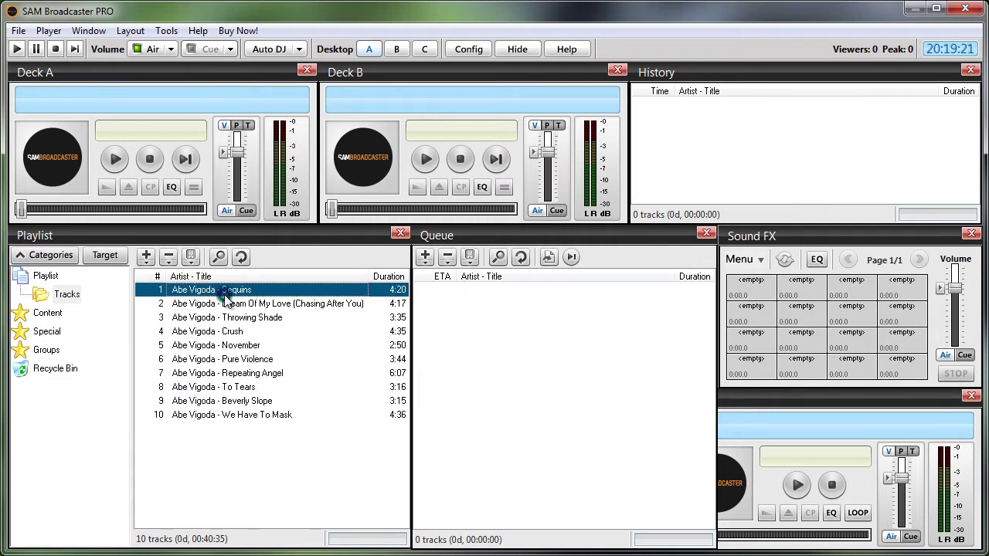
{"action": "left_click", "coordinate": [68, 295]}
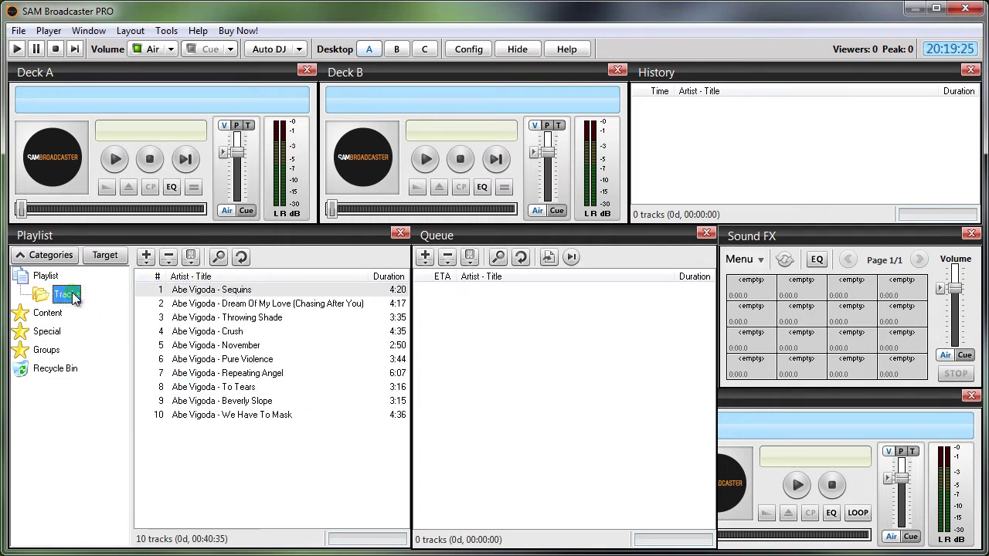
{"action": "left_click", "coordinate": [236, 290]}
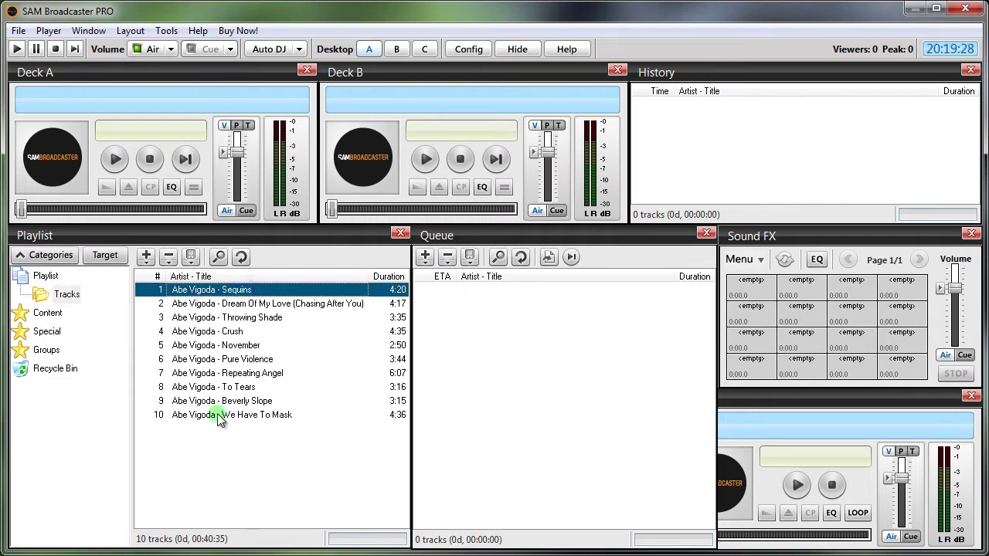
{"action": "right_click", "coordinate": [224, 292]}
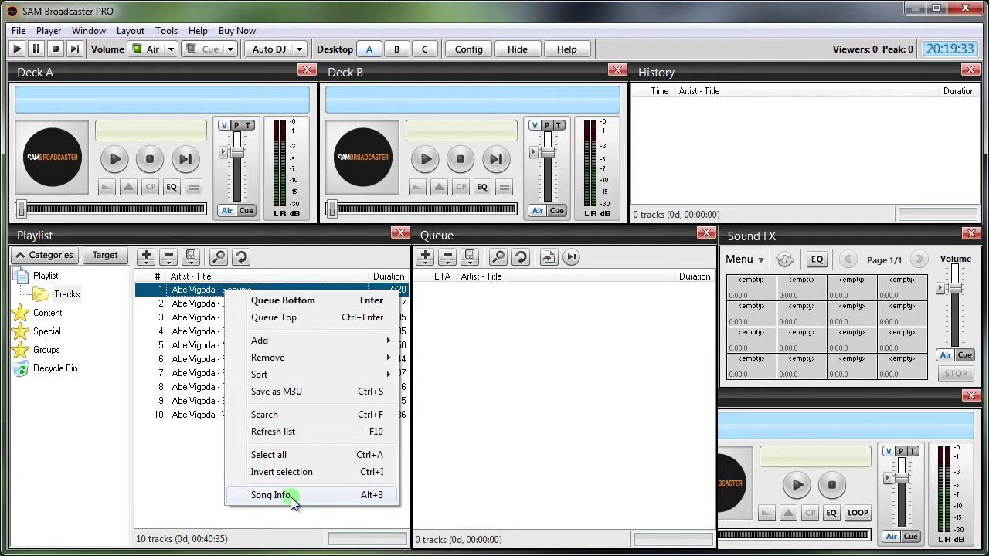
{"action": "left_click", "coordinate": [186, 306]}
{"action": "left_click", "coordinate": [211, 293]}
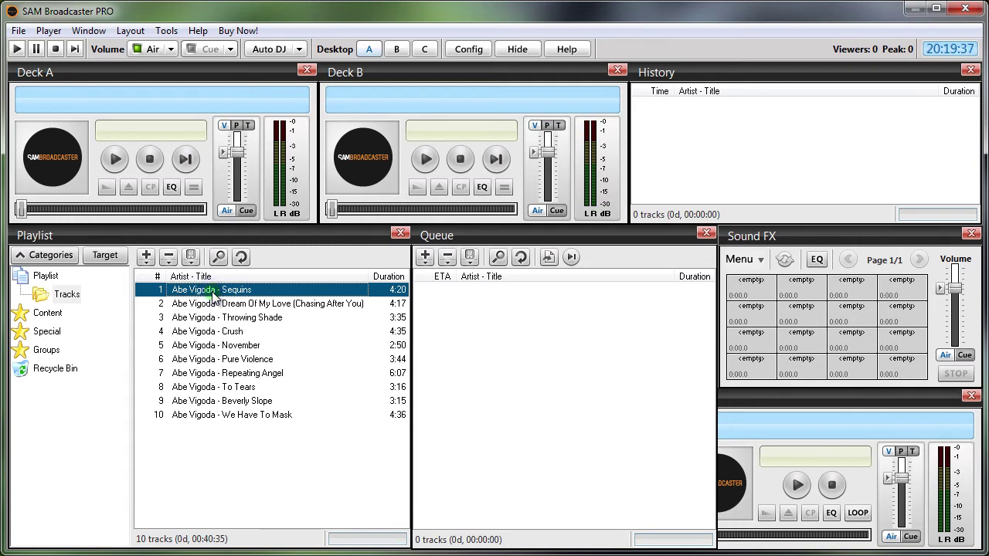
{"action": "double_click", "coordinate": [214, 295]}
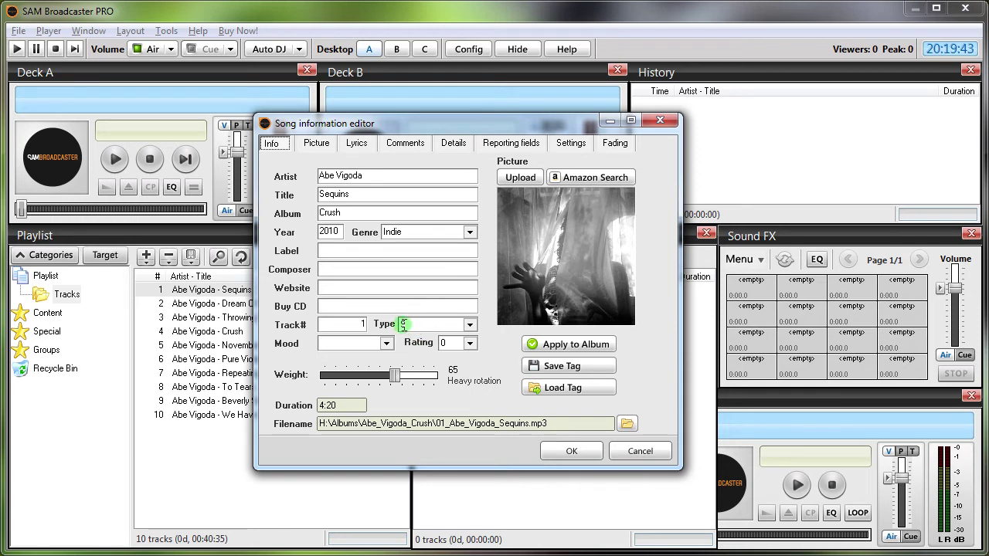
{"action": "left_click", "coordinate": [468, 324]}
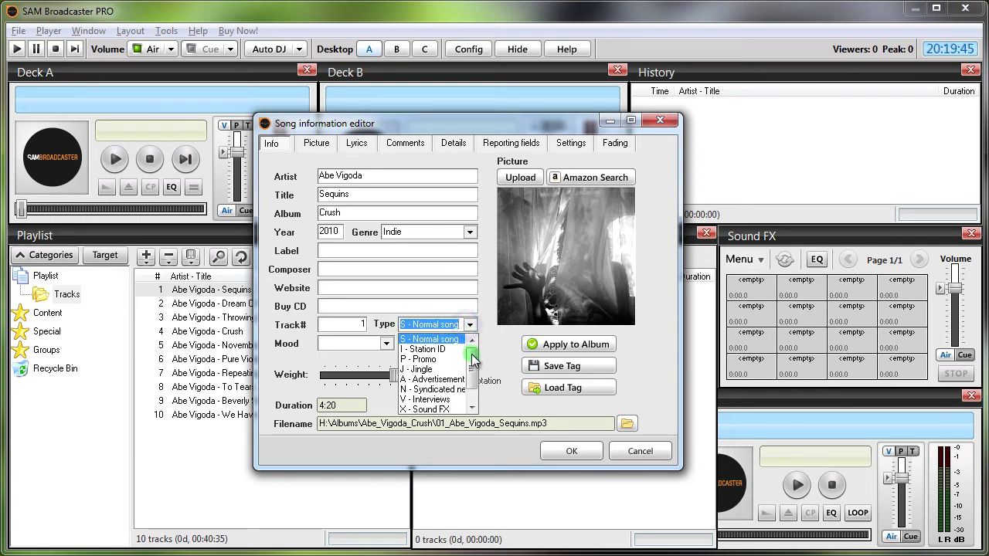
{"action": "scroll", "coordinate": [466, 344], "scroll_direction": "down", "scroll_amount": 1}
{"action": "scroll", "coordinate": [464, 342], "scroll_direction": "up", "scroll_amount": 1}
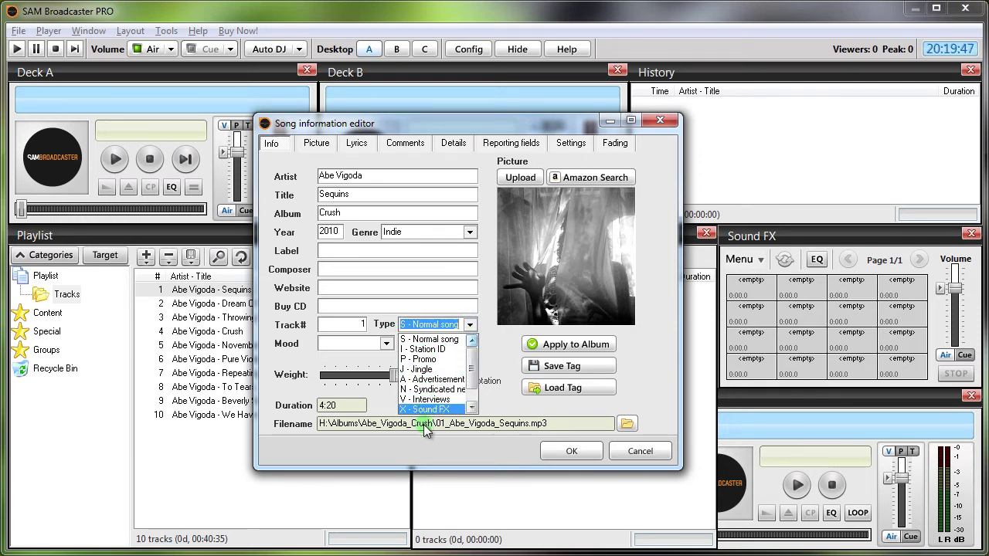
{"action": "left_click_drag", "start_coordinate": [468, 358], "coordinate": [471, 372]}
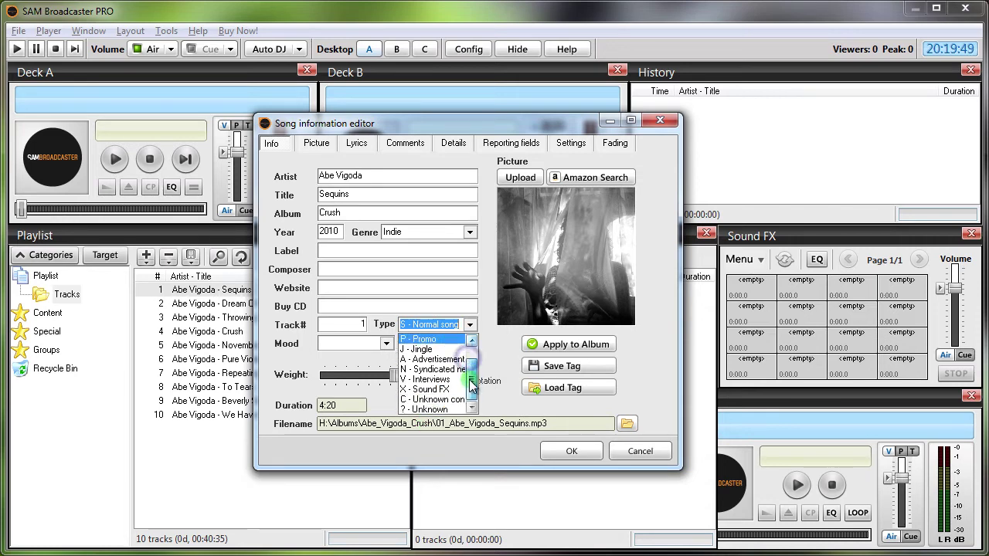
{"action": "left_click", "coordinate": [651, 455]}
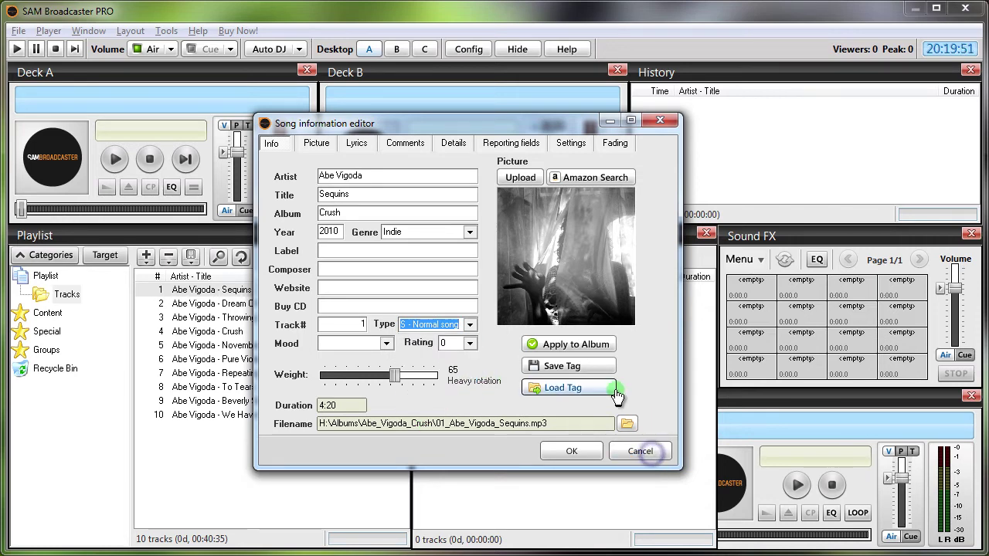
{"action": "left_click", "coordinate": [639, 453]}
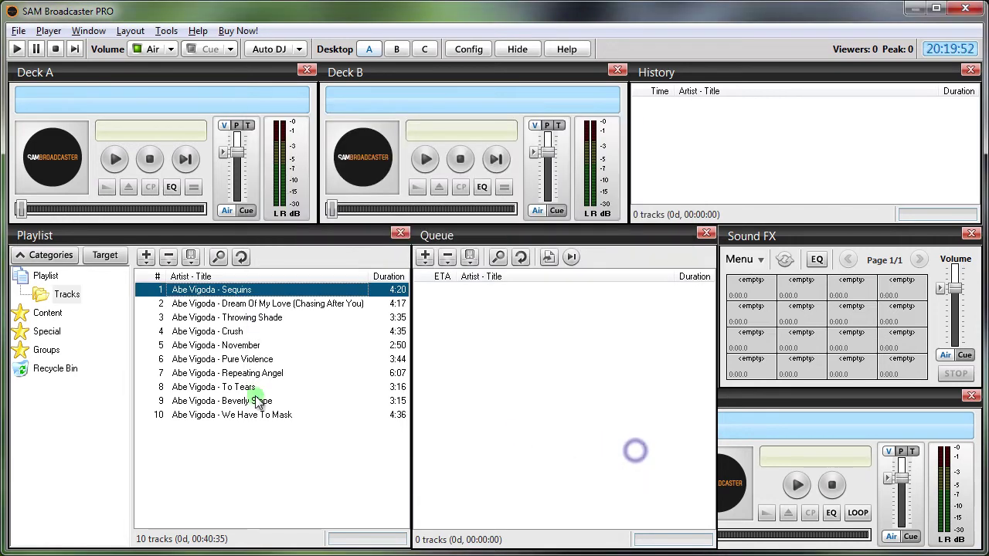
- Drag tracks 6–10, Pure Violence through We Have To Mask, into Other (All) and verify them
{"action": "left_click", "coordinate": [23, 318]}
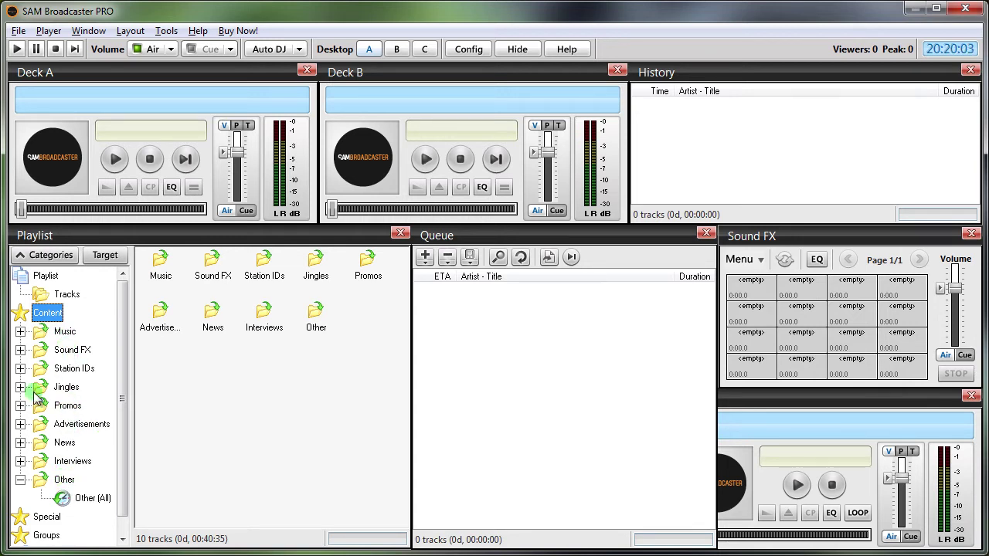
{"action": "left_click", "coordinate": [65, 296]}
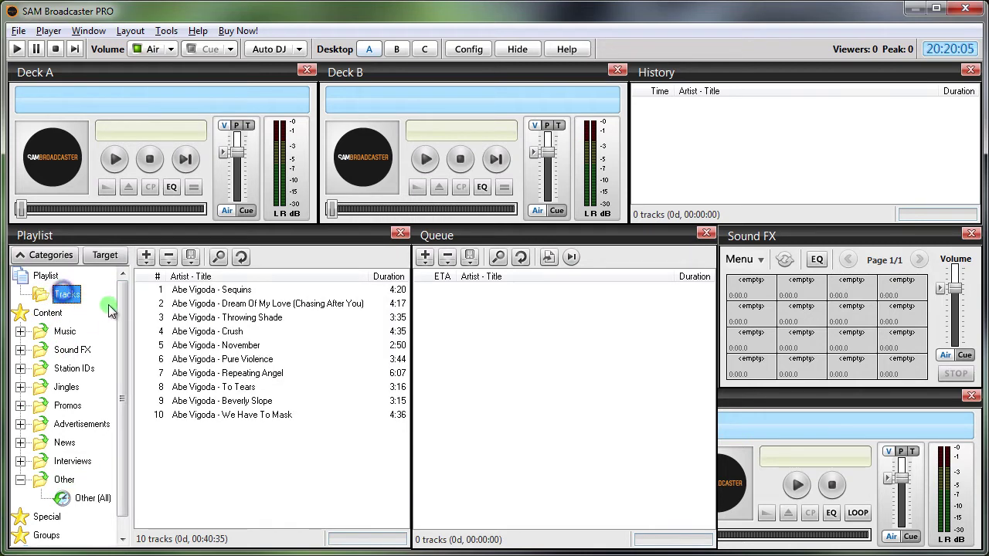
{"action": "left_click", "coordinate": [222, 362]}
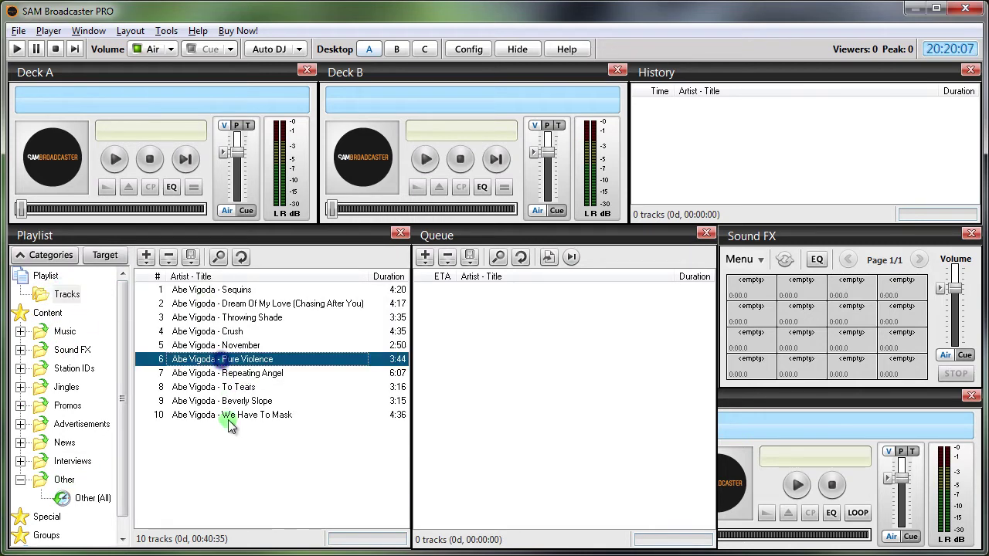
{"action": "left_click", "coordinate": [227, 416], "text": "shift"}
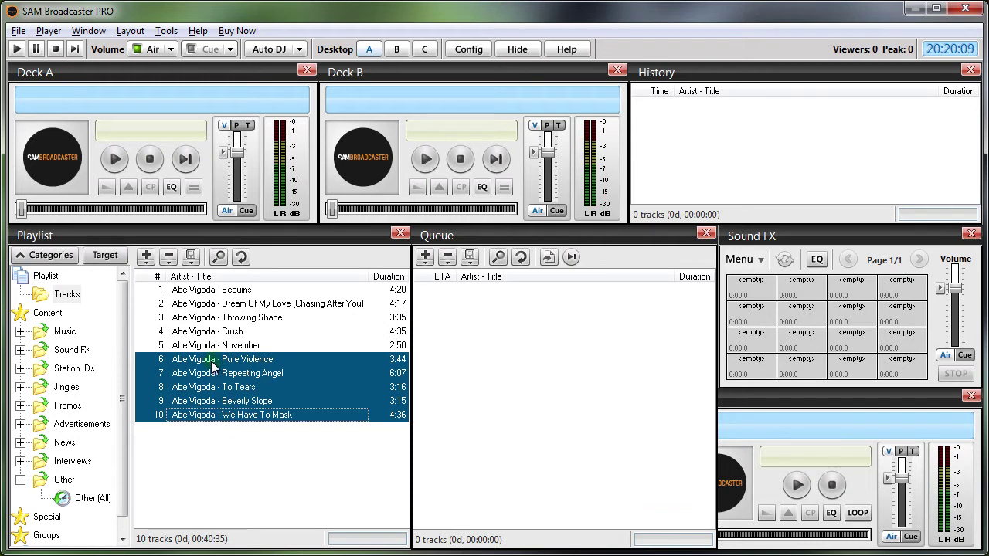
{"action": "left_click_drag", "start_coordinate": [212, 366], "coordinate": [96, 506]}
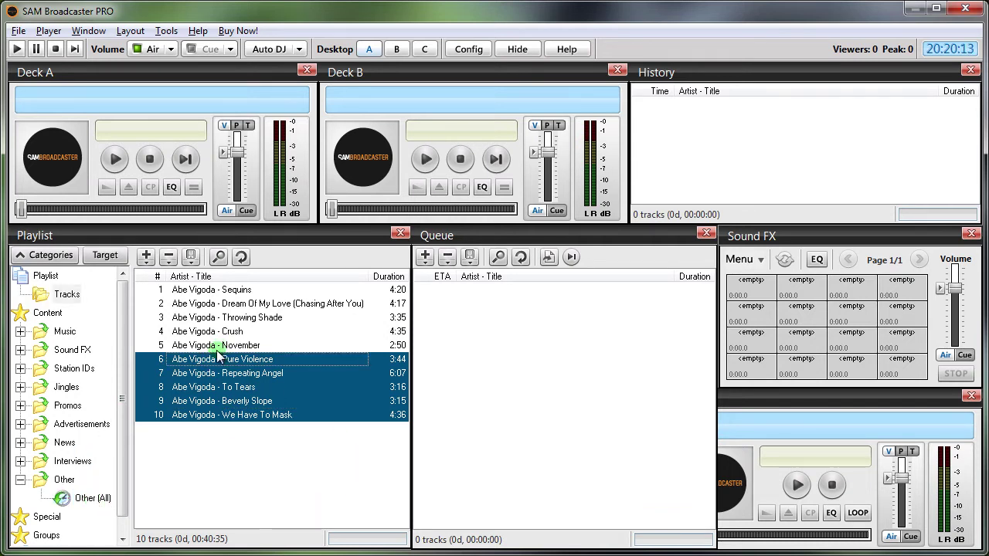
{"action": "left_click", "coordinate": [86, 501]}
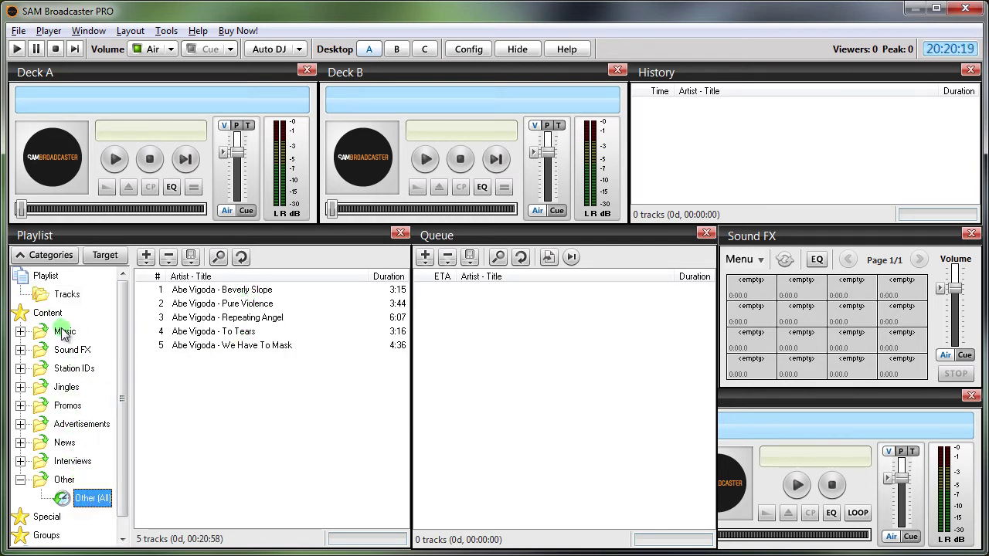
{"action": "left_click", "coordinate": [67, 294]}
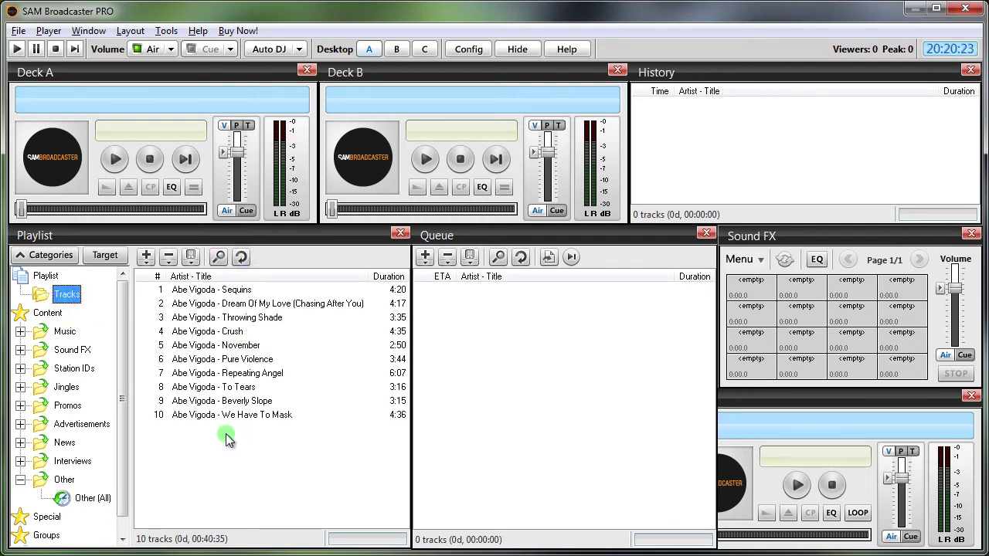
{"action": "left_click", "coordinate": [215, 374]}
{"action": "right_click", "coordinate": [214, 376]}
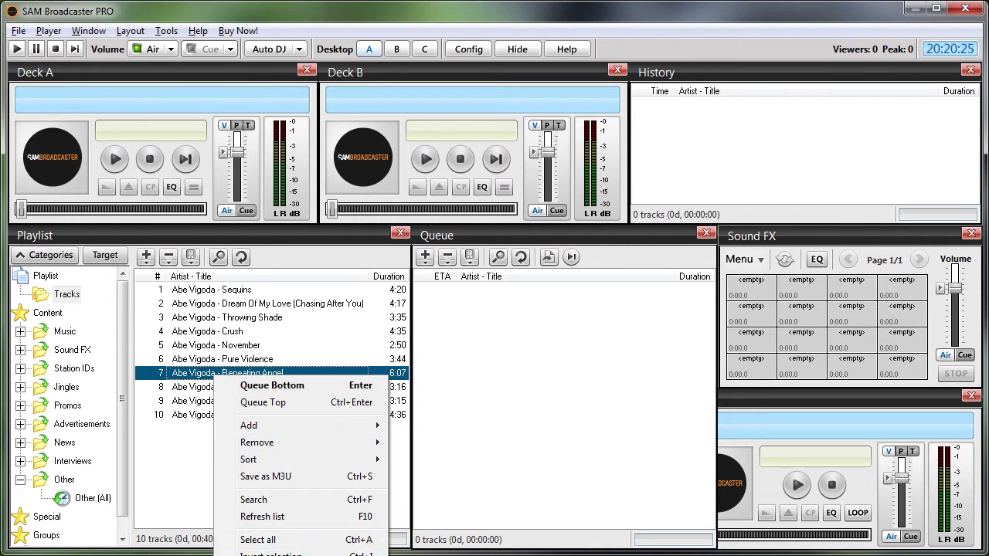
{"action": "left_click", "coordinate": [270, 553]}
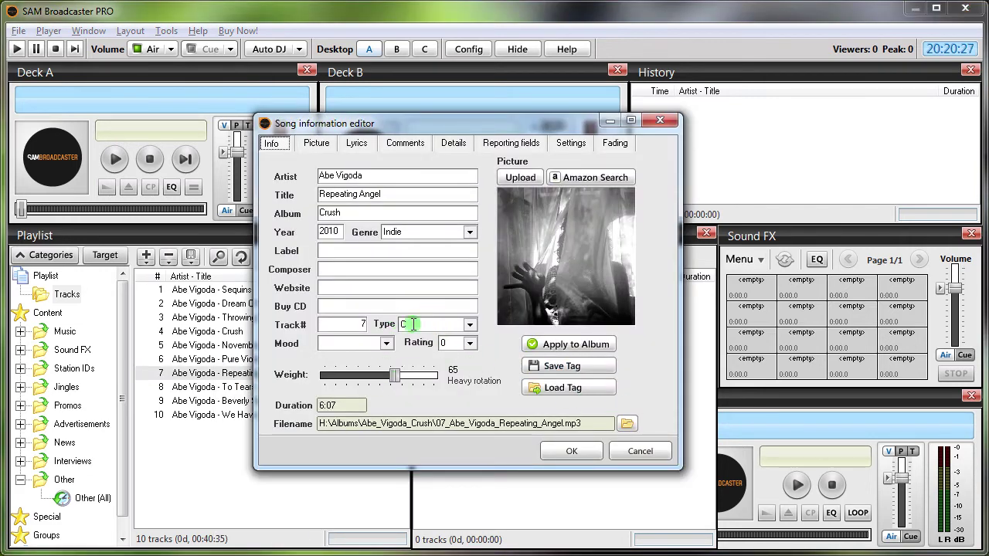
{"action": "left_click", "coordinate": [640, 452]}
{"action": "left_click", "coordinate": [251, 319]}
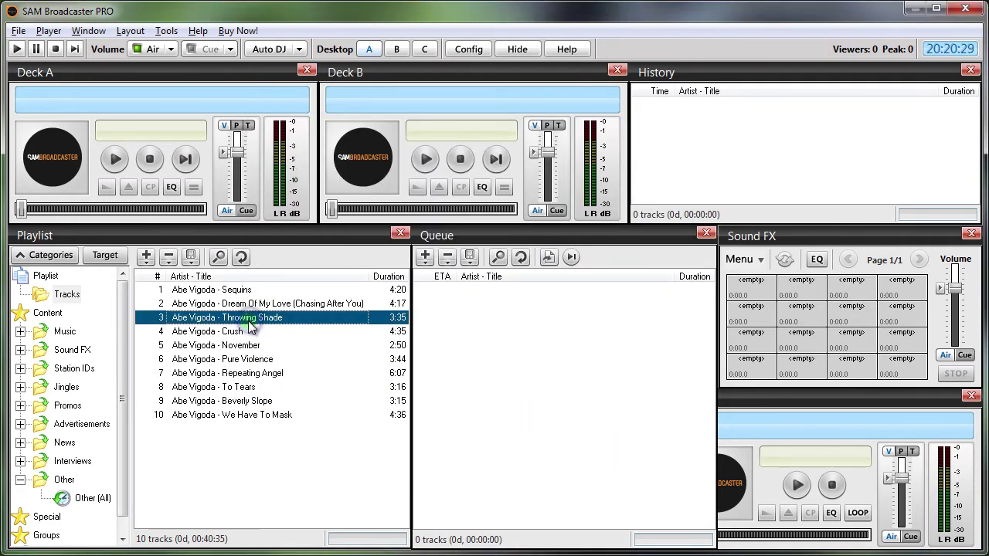
{"action": "double_click", "coordinate": [249, 329]}
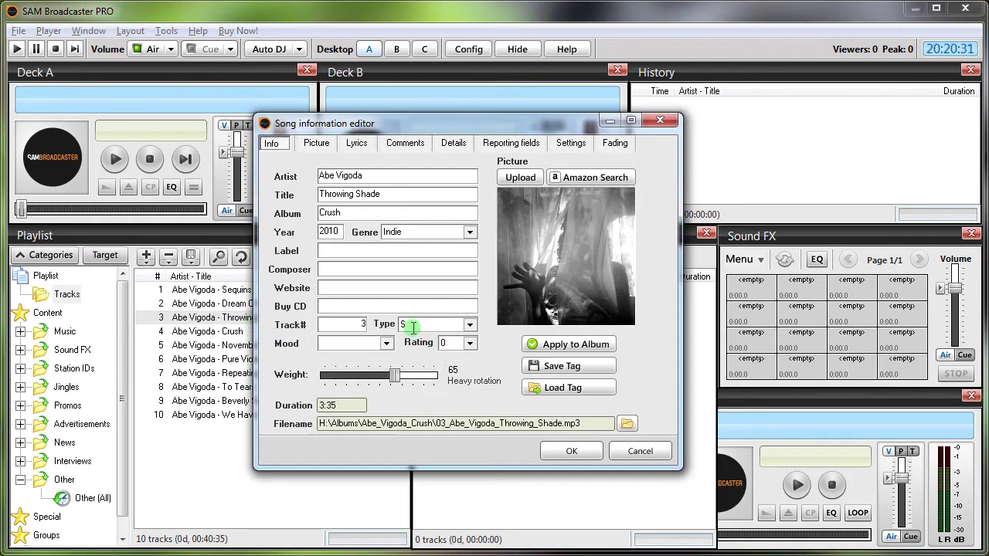
{"action": "left_click", "coordinate": [639, 451]}
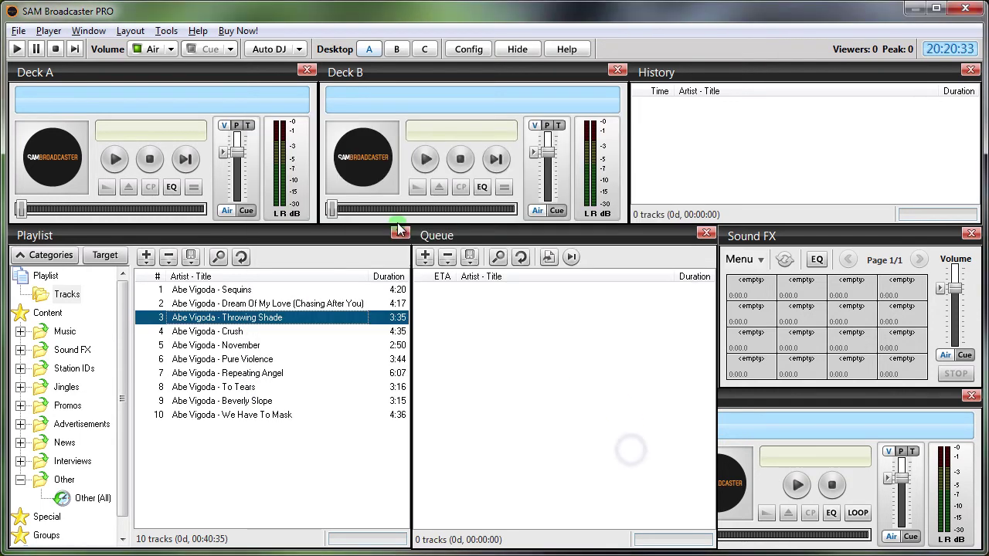
- In the Playlist Rotation Rules clockwheel, delete the Cat['Tracks'] line, then cancel the edit
{"action": "left_click", "coordinate": [469, 50]}
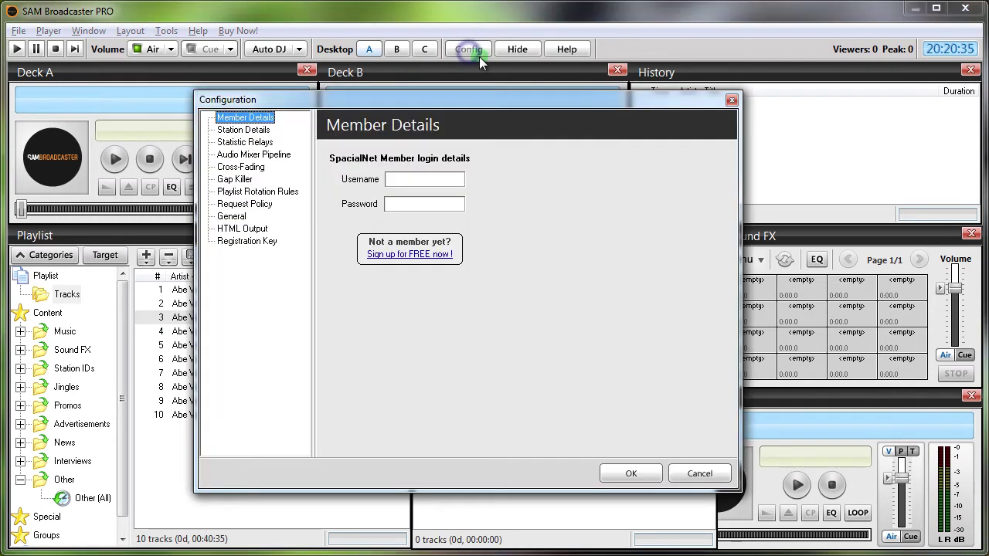
{"action": "left_click", "coordinate": [247, 191]}
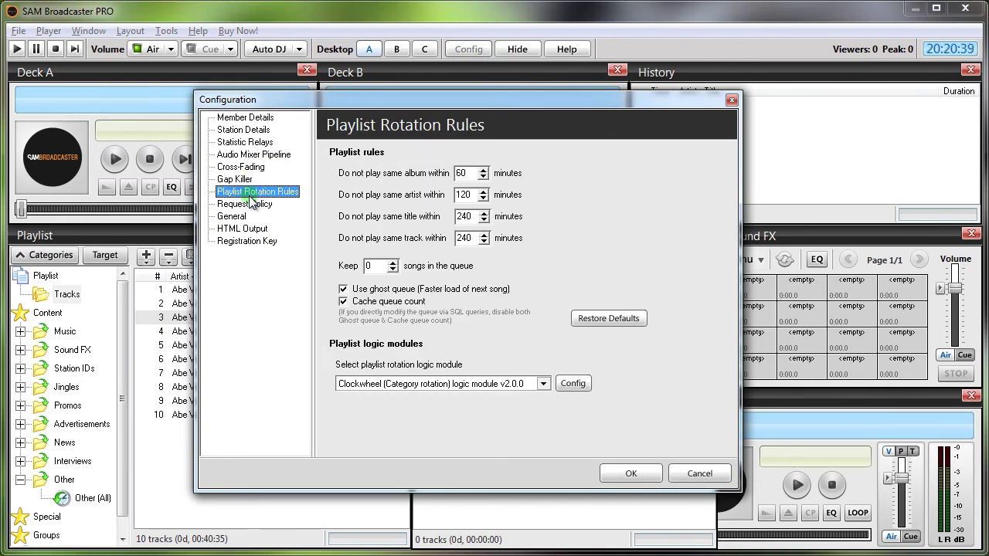
{"action": "left_click", "coordinate": [570, 382]}
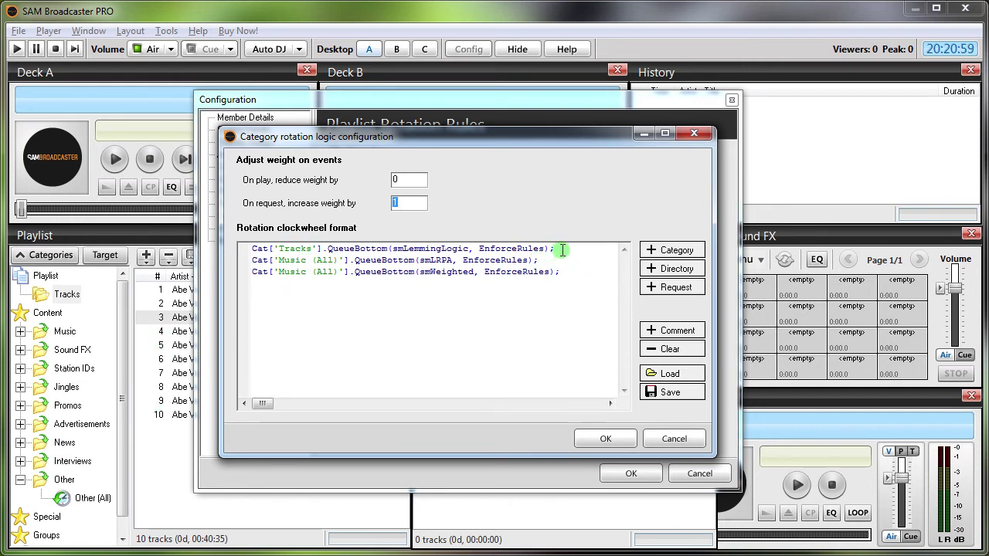
{"action": "left_click_drag", "start_coordinate": [563, 249], "coordinate": [241, 248]}
{"action": "key", "text": "Delete"}
{"action": "key", "text": "Delete"}
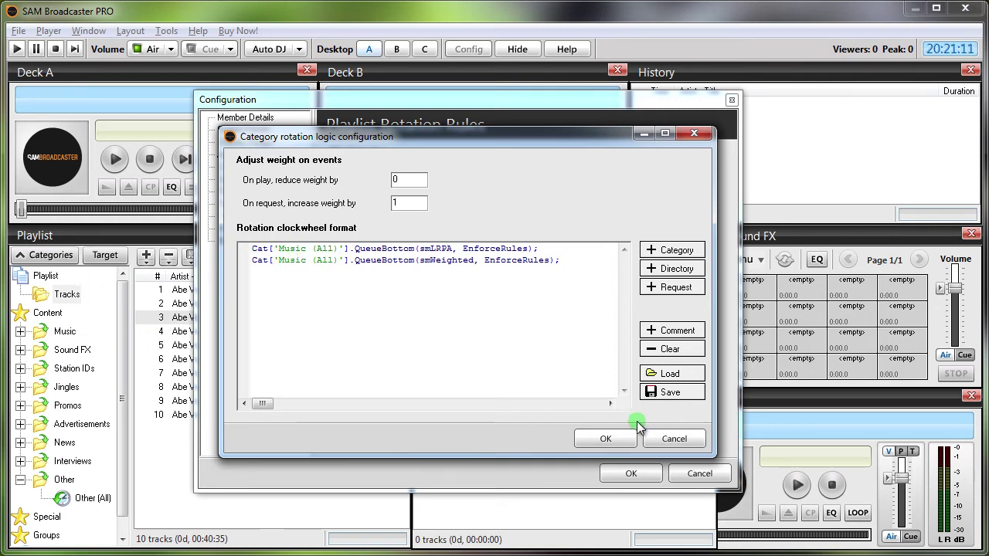
{"action": "left_click", "coordinate": [670, 438]}
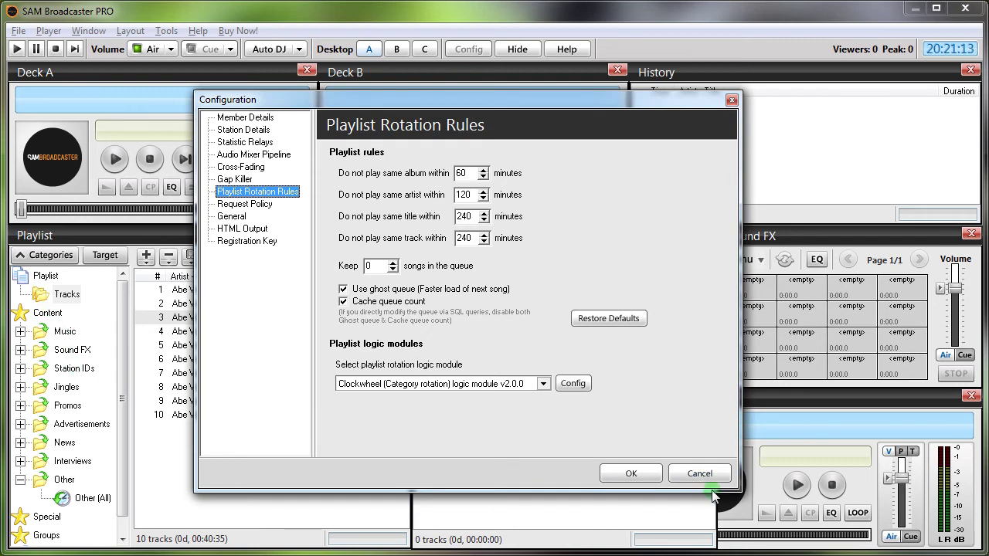
- Close Configuration and refresh Music (All) to show five songs, Crush through Throwing Shade, totalling 00:19:37
{"action": "left_click", "coordinate": [703, 475]}
{"action": "left_click", "coordinate": [20, 332]}
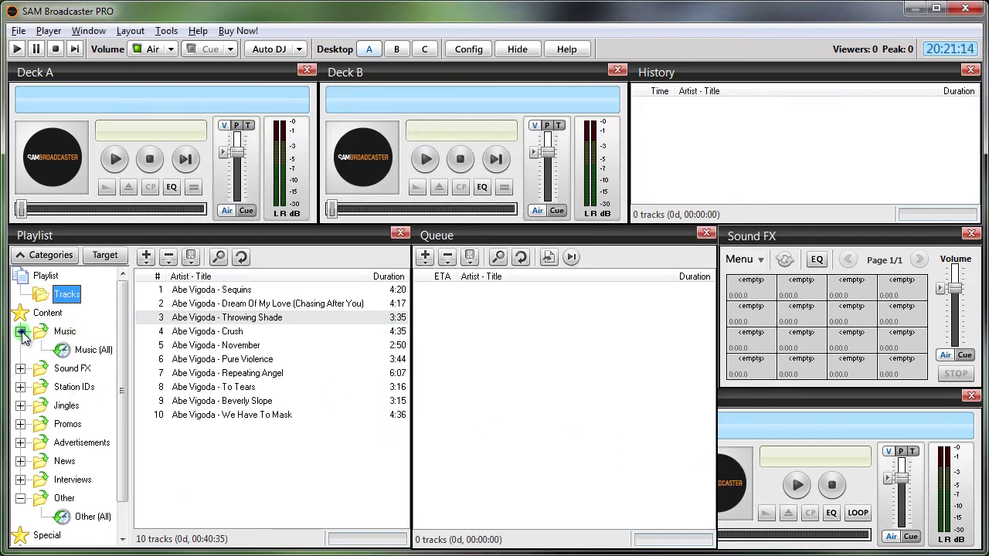
{"action": "left_click", "coordinate": [87, 349]}
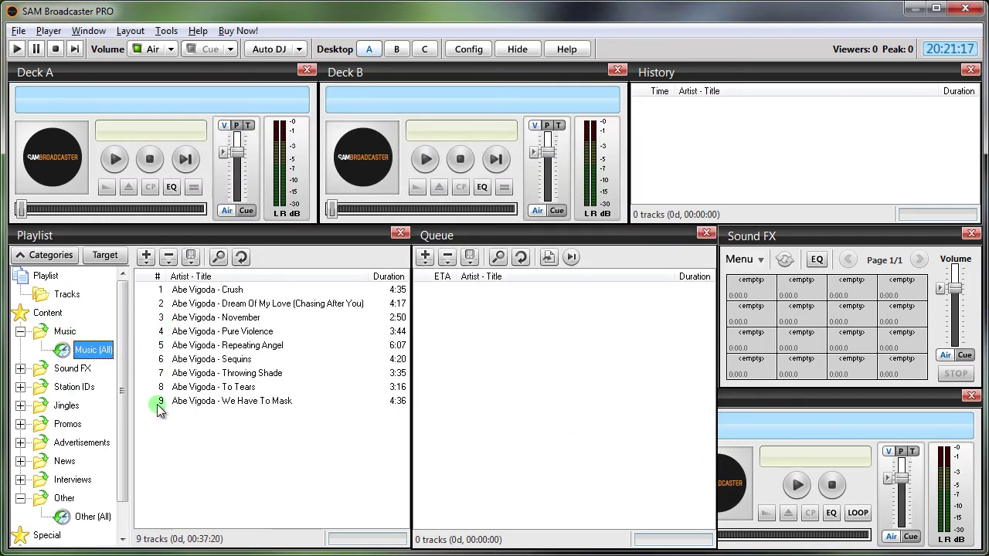
{"action": "left_click", "coordinate": [242, 257]}
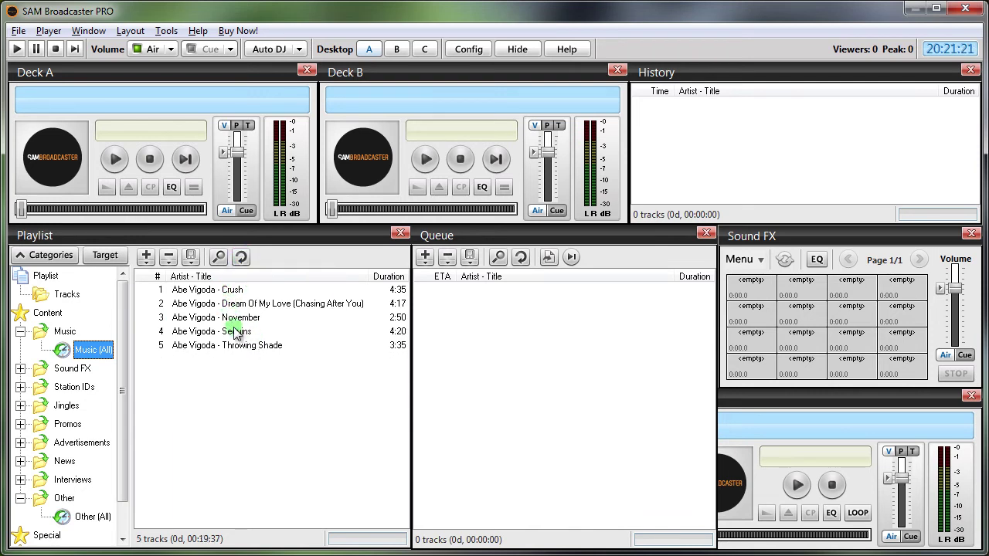
{"action": "left_click", "coordinate": [90, 516]}
{"action": "left_click", "coordinate": [93, 349]}
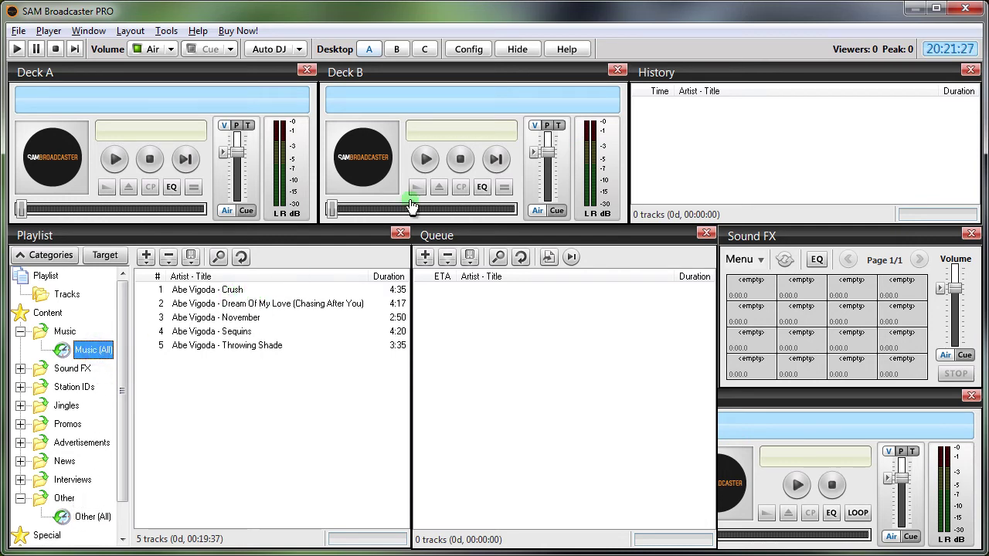
{"action": "left_click", "coordinate": [468, 48]}
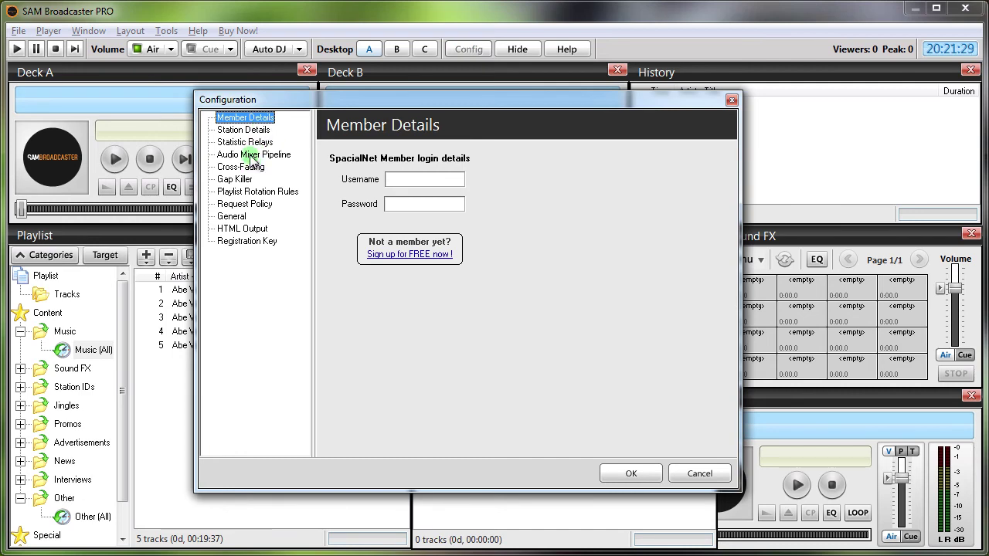
{"action": "left_click", "coordinate": [247, 192]}
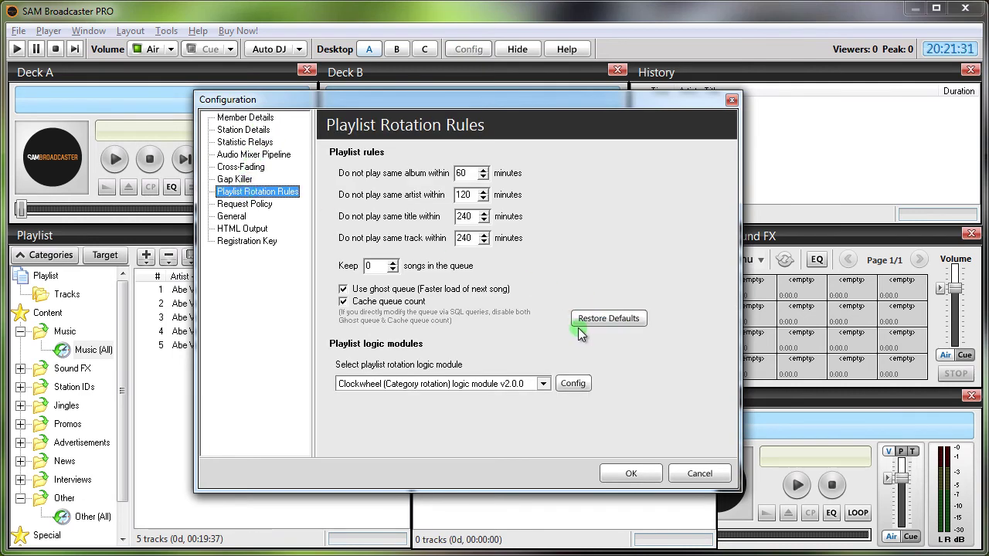
{"action": "left_click", "coordinate": [573, 383]}
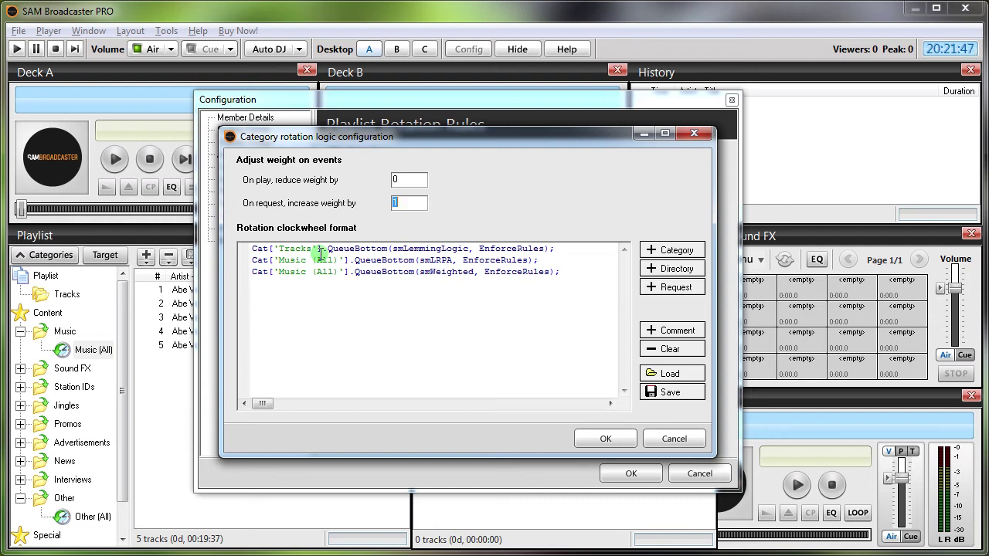
{"action": "left_click", "coordinate": [672, 438]}
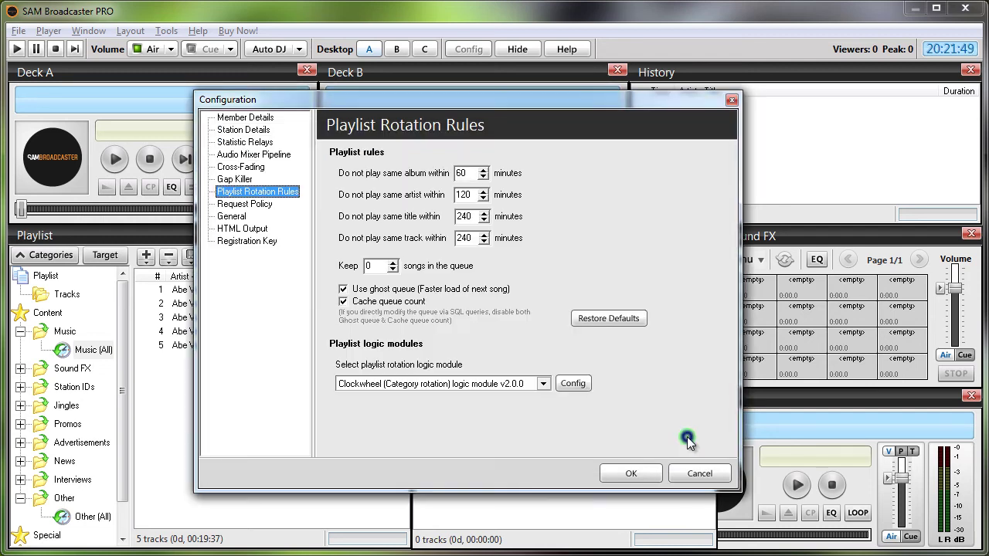
{"action": "left_click", "coordinate": [696, 474]}
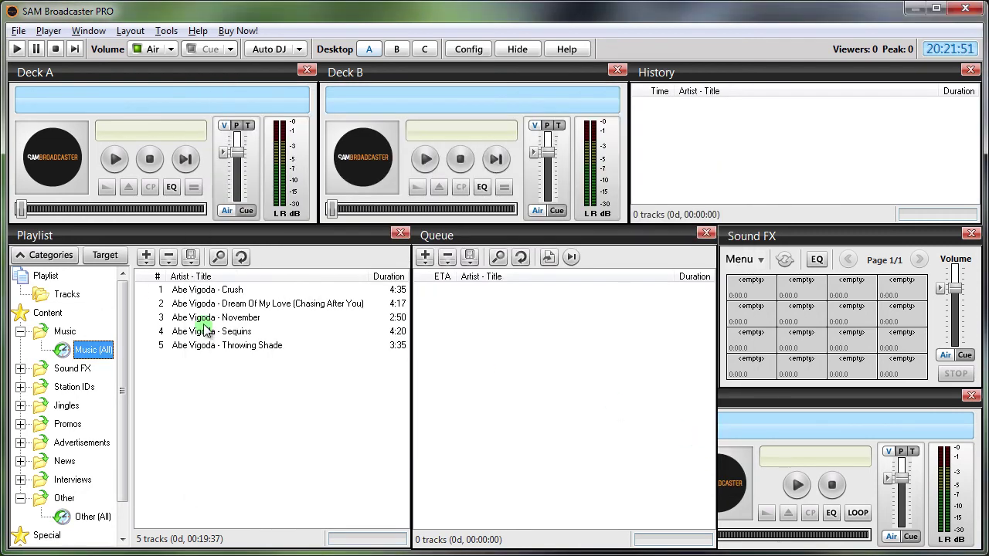
{"action": "left_click", "coordinate": [68, 294]}
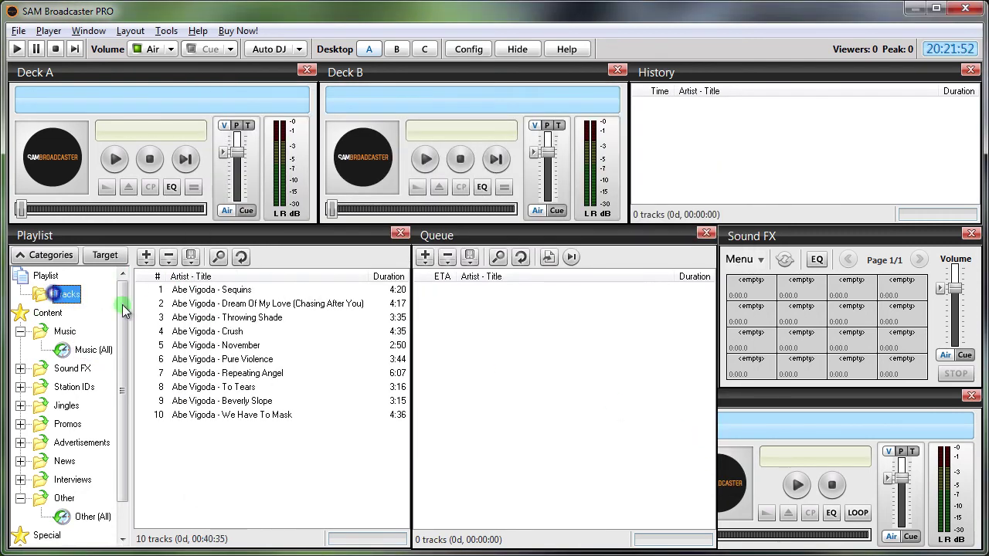
{"action": "left_click", "coordinate": [224, 318]}
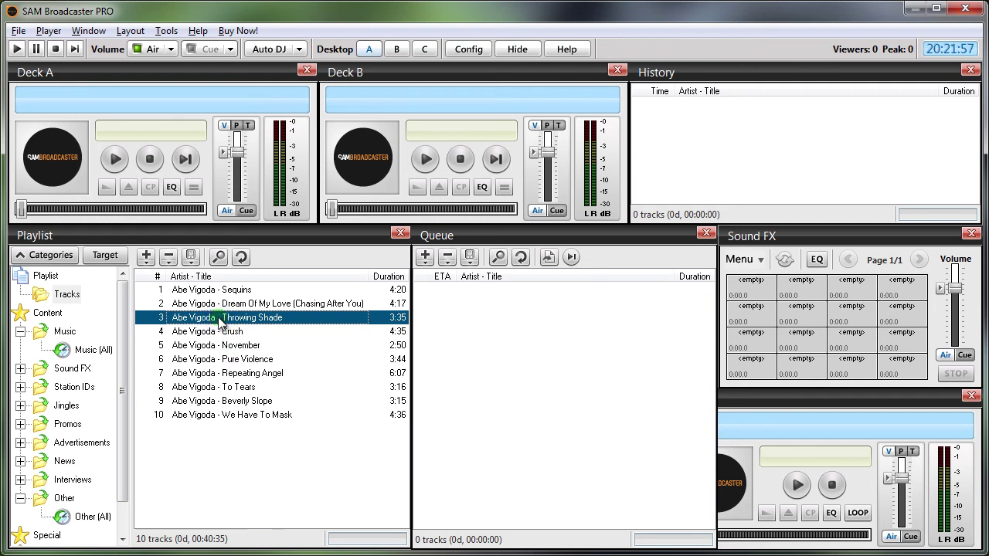
{"action": "left_click_drag", "start_coordinate": [215, 323], "coordinate": [91, 519]}
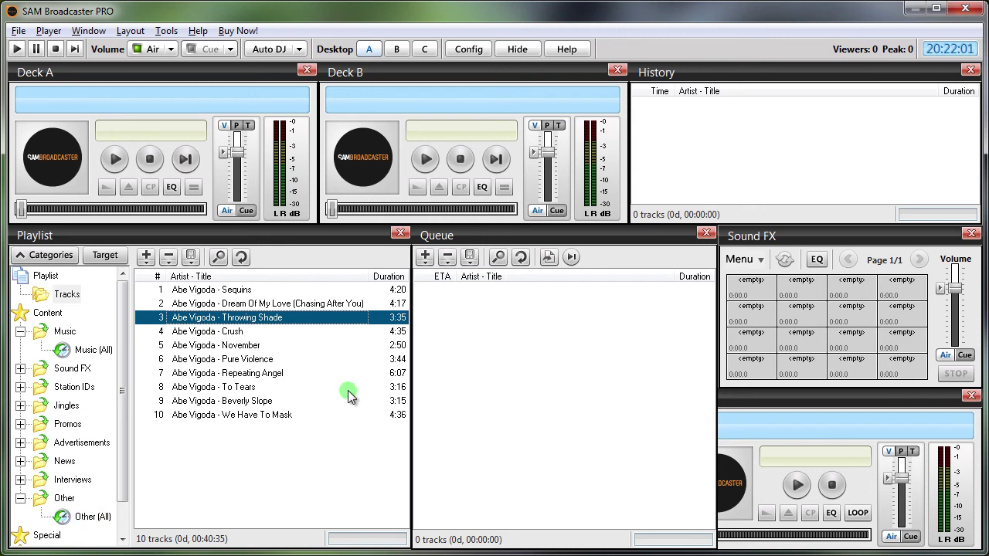
{"action": "left_click", "coordinate": [264, 373]}
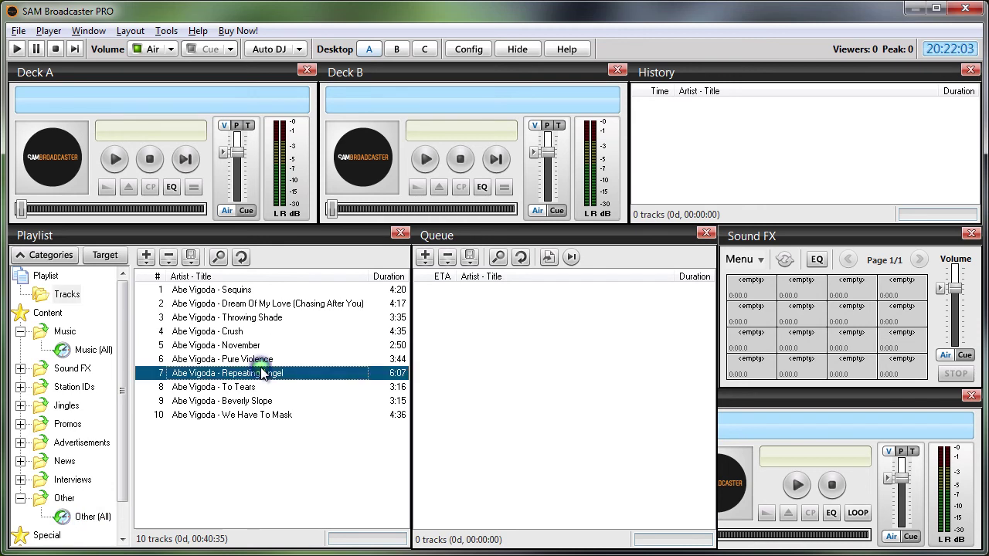
{"action": "left_click", "coordinate": [85, 350]}
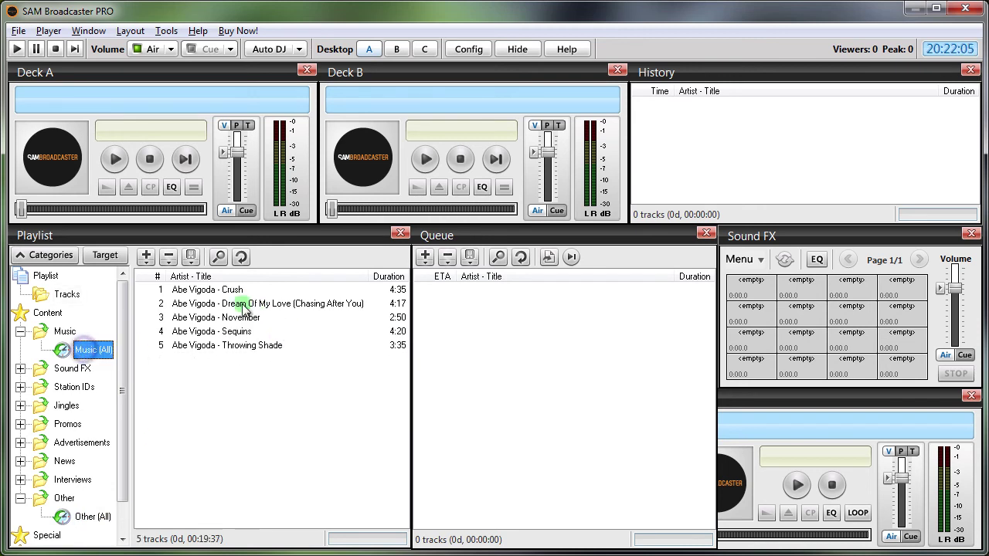
{"action": "left_click", "coordinate": [213, 308]}
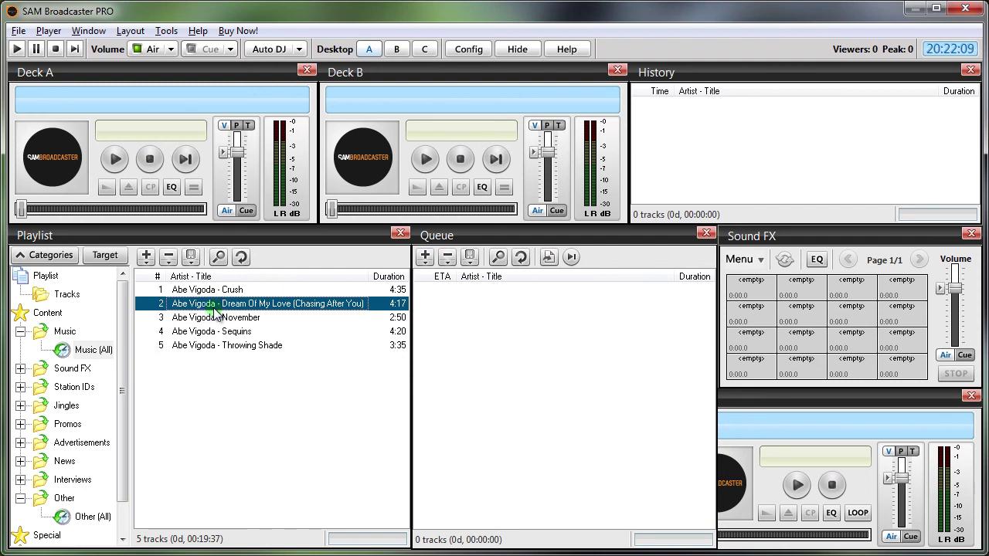
{"action": "type", "text": "thro"}
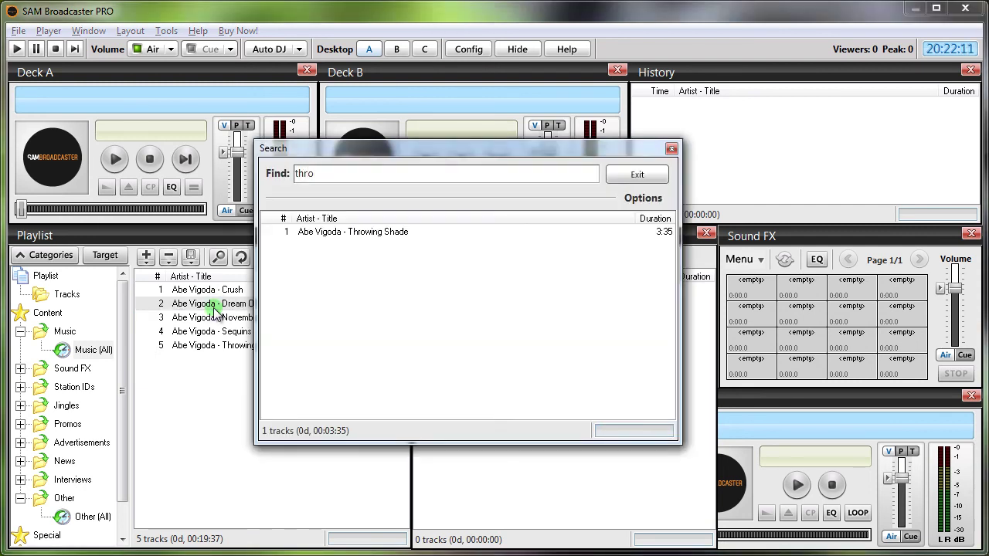
{"action": "left_click", "coordinate": [376, 233]}
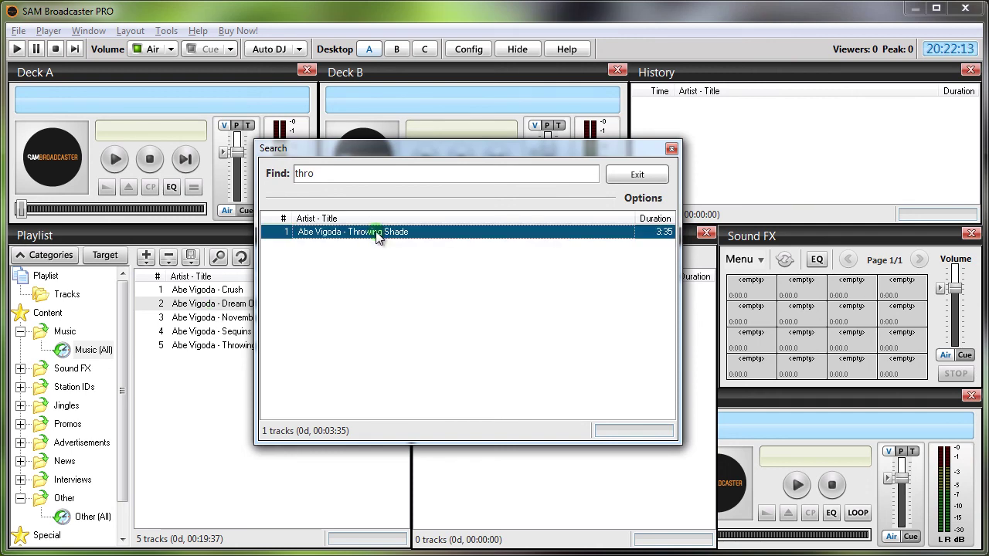
{"action": "right_click", "coordinate": [376, 237]}
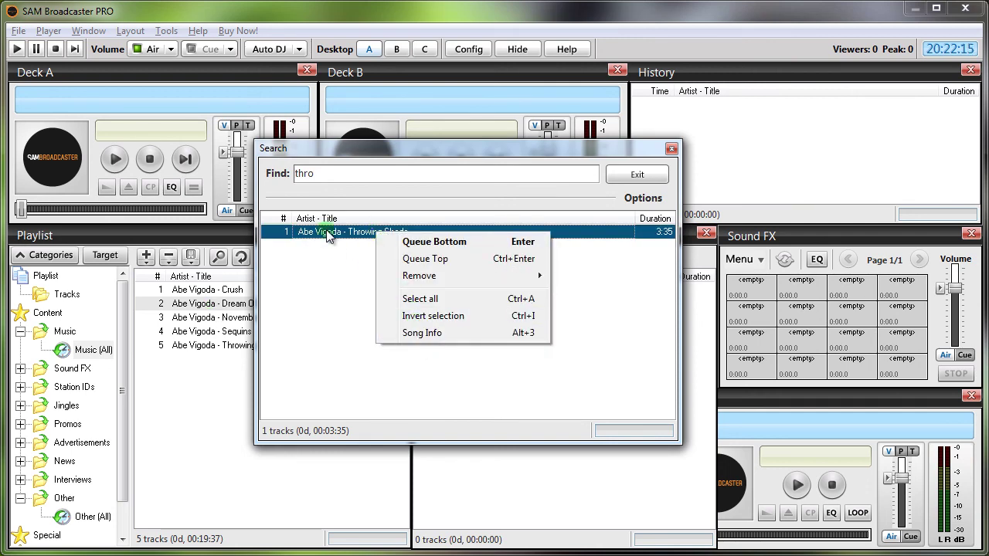
{"action": "left_click", "coordinate": [434, 242]}
{"action": "left_click", "coordinate": [636, 174]}
{"action": "left_click", "coordinate": [507, 292]}
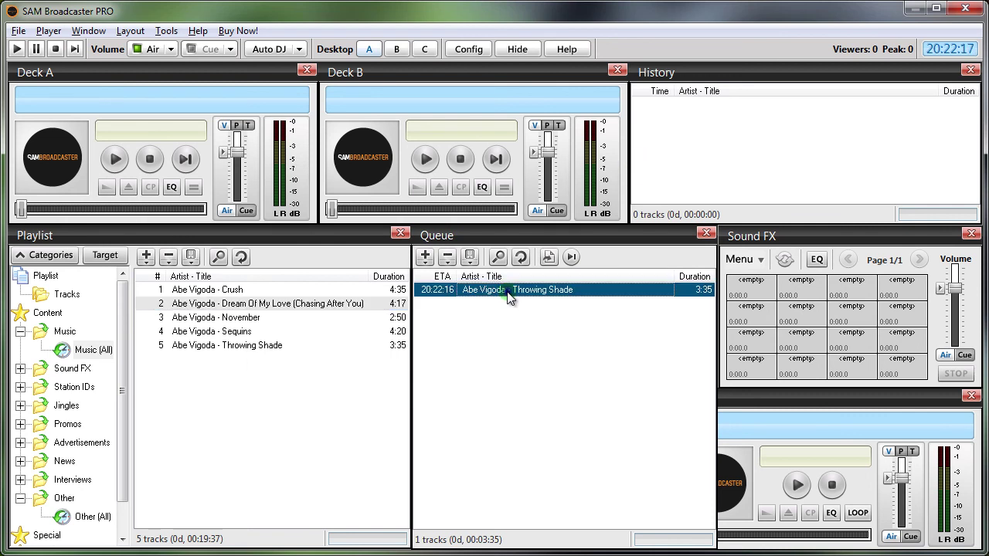
{"action": "key", "text": "Delete"}
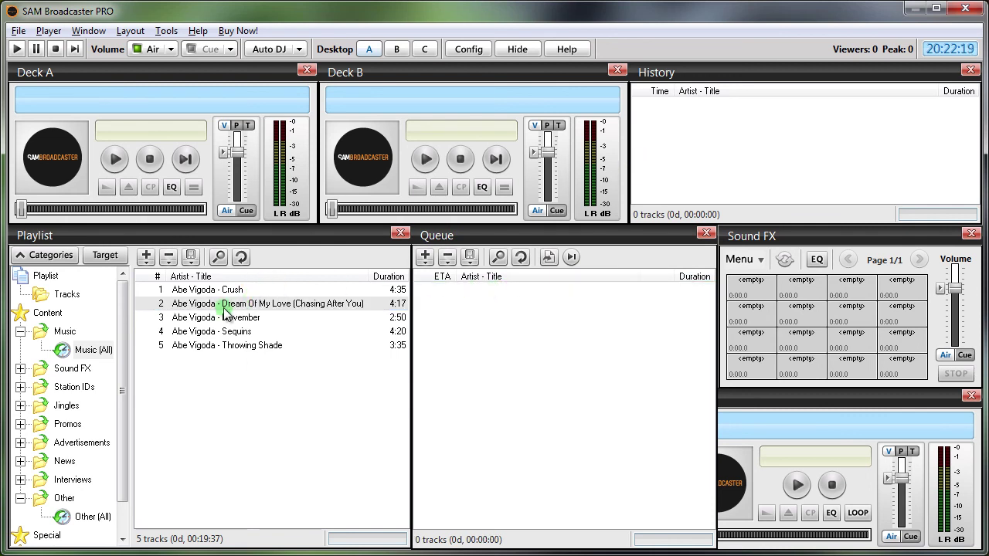